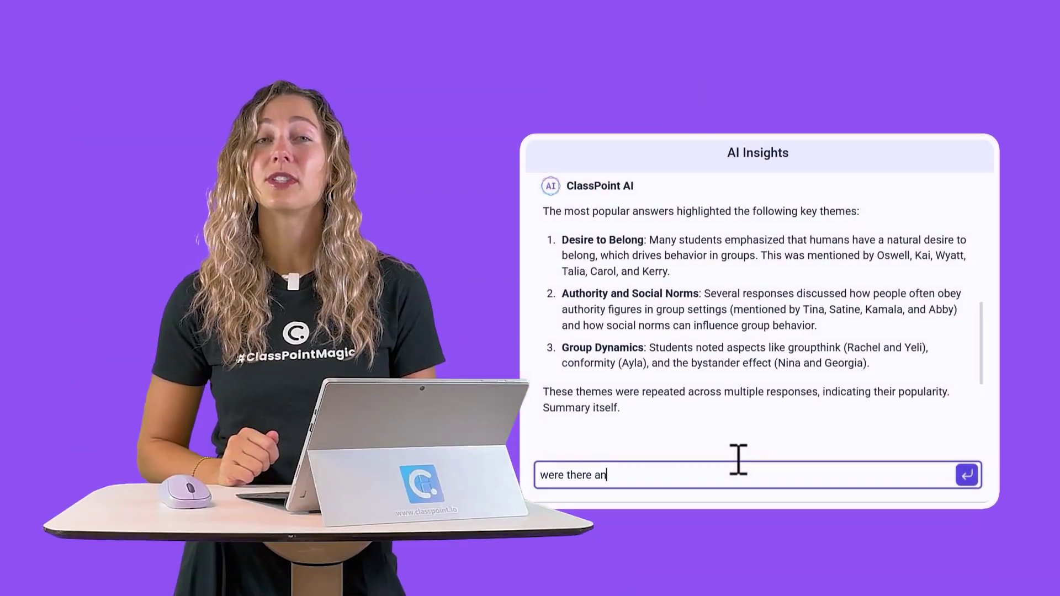
Step: Ask AI Insights 'were there any misconceptions?' about the students' answers
type("y misconceptions?")
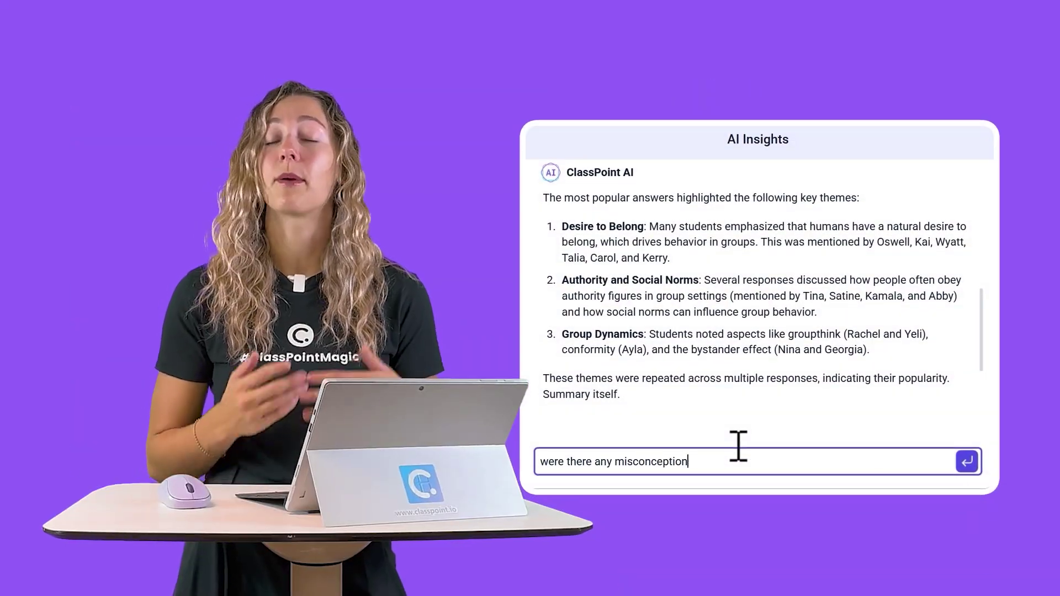
key("Return")
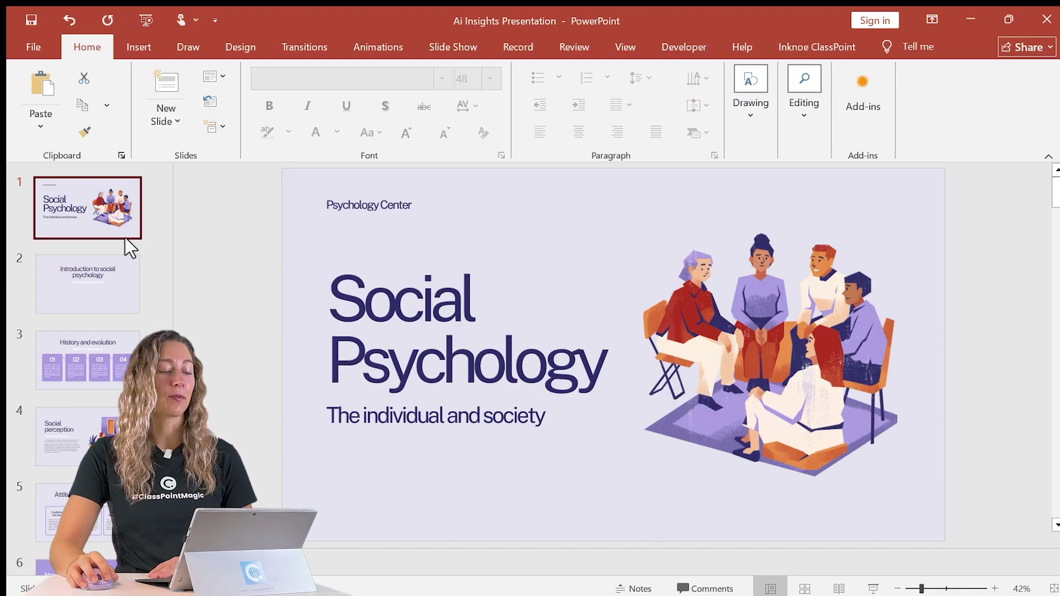
Step: Duplicate the title slide and paste the question over its subtitle as text only
left_click(82, 211)
key("Return")
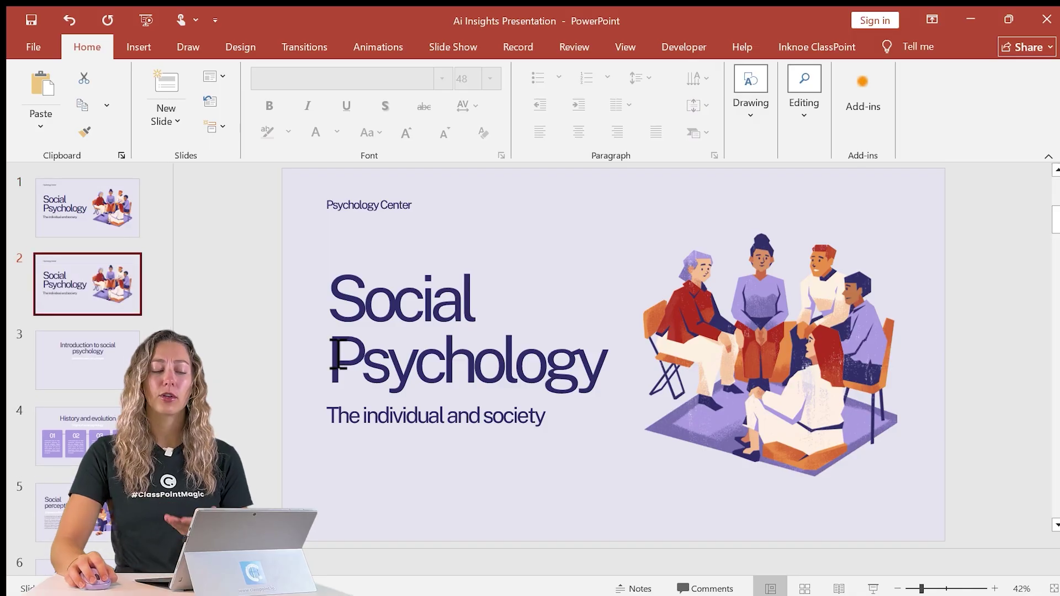
triple_click(366, 415)
type("How do the key concepts of social psychology relate to group behavior")
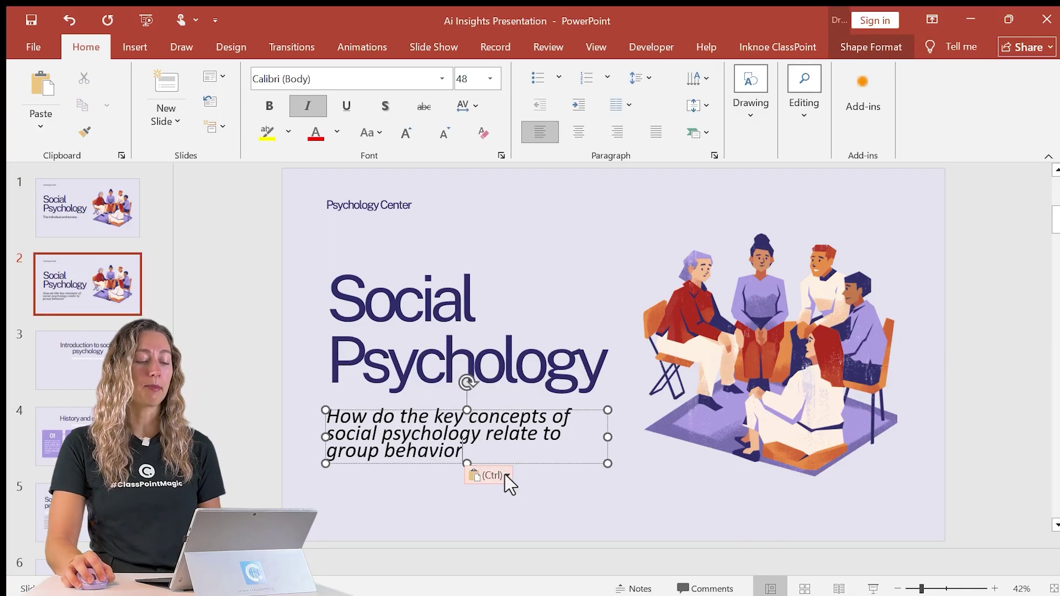
left_click(505, 474)
left_click(526, 511)
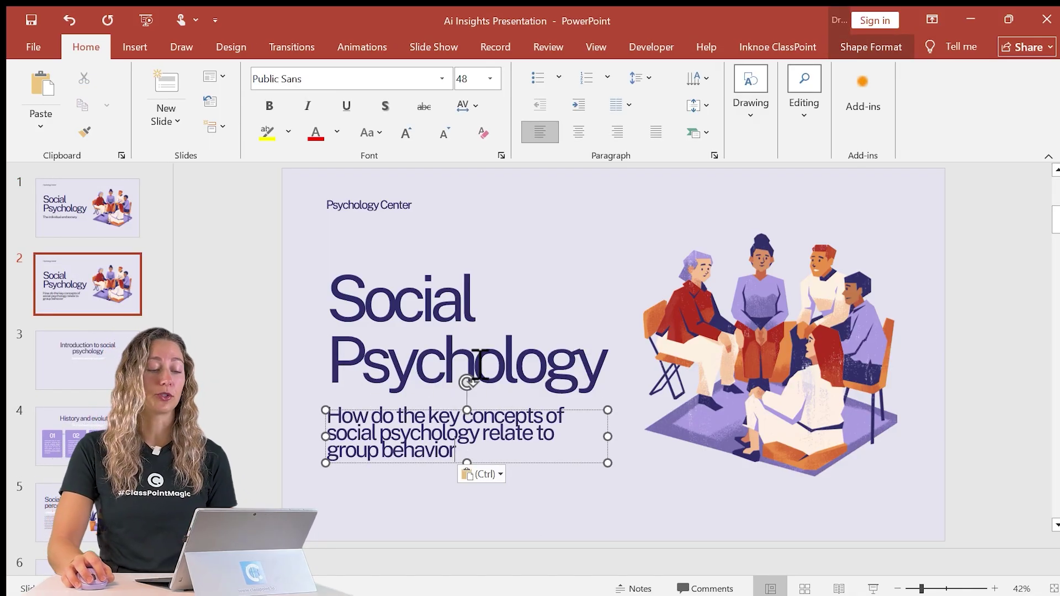
Step: Delete the Social Psychology title and move the question up into its place
left_click(502, 275)
key("Delete")
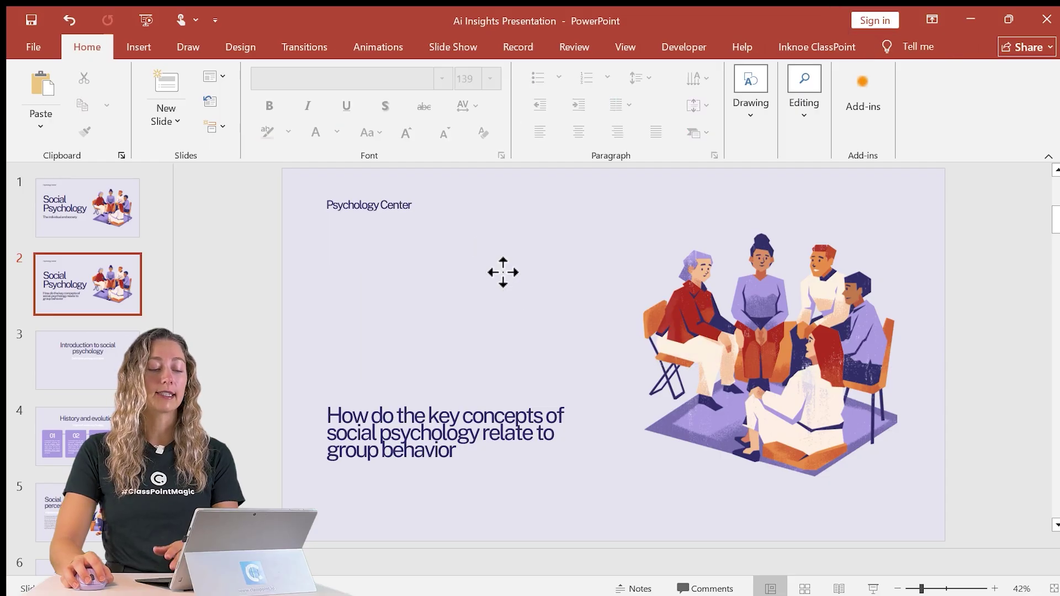
left_click(497, 407)
left_click_drag(497, 407, 499, 245)
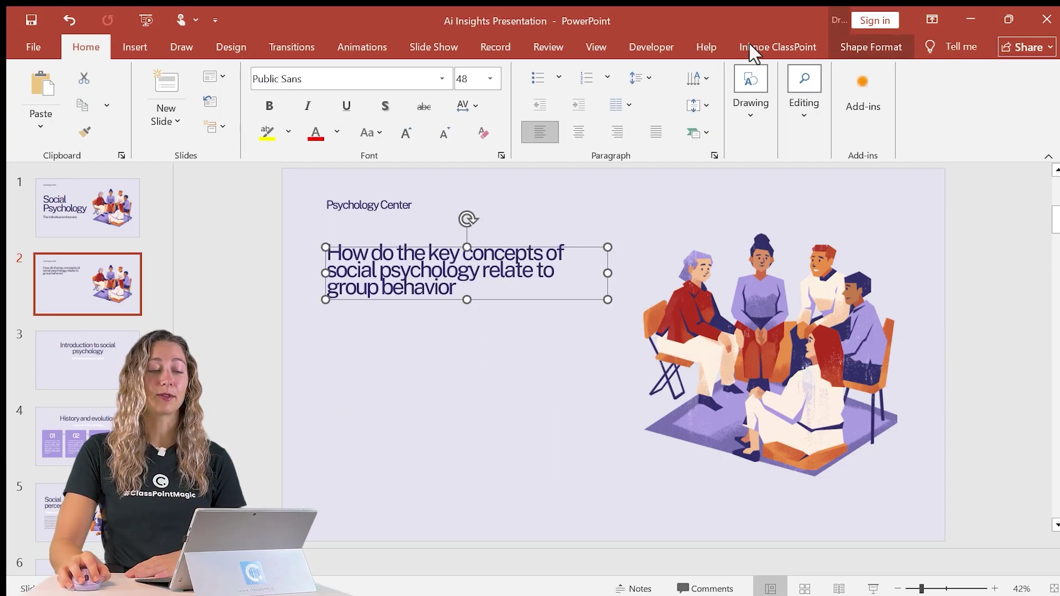
Step: Insert a ClassPoint Short Answer activity and place its button just below the question
left_click(787, 52)
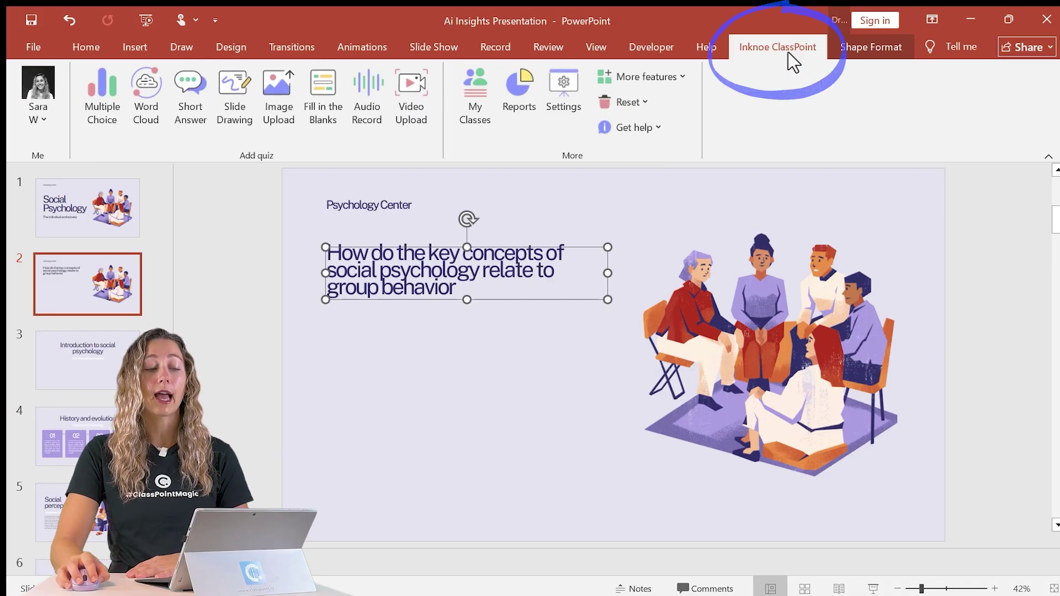
left_click(187, 121)
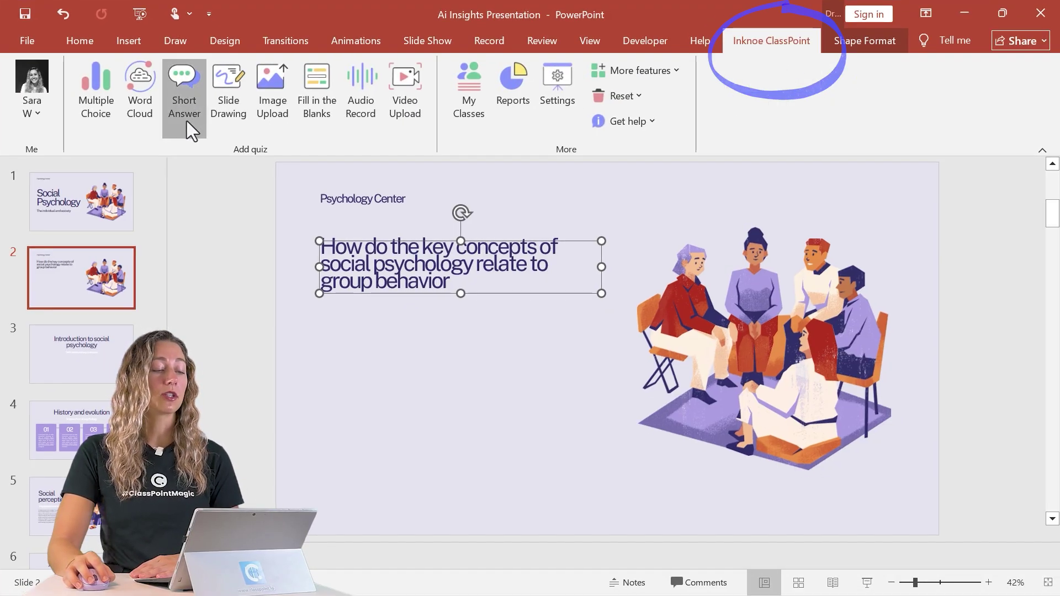
left_click_drag(423, 470, 326, 326)
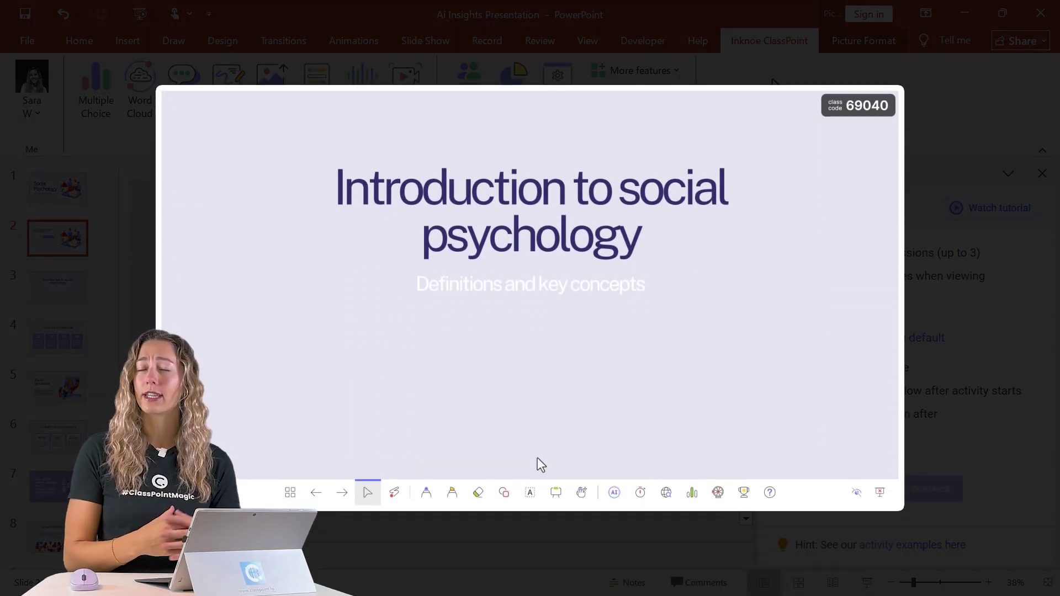
Step: Generate an AI question on social psychology's impact on group dynamics and save it as a slide
left_click(614, 492)
left_click(565, 404)
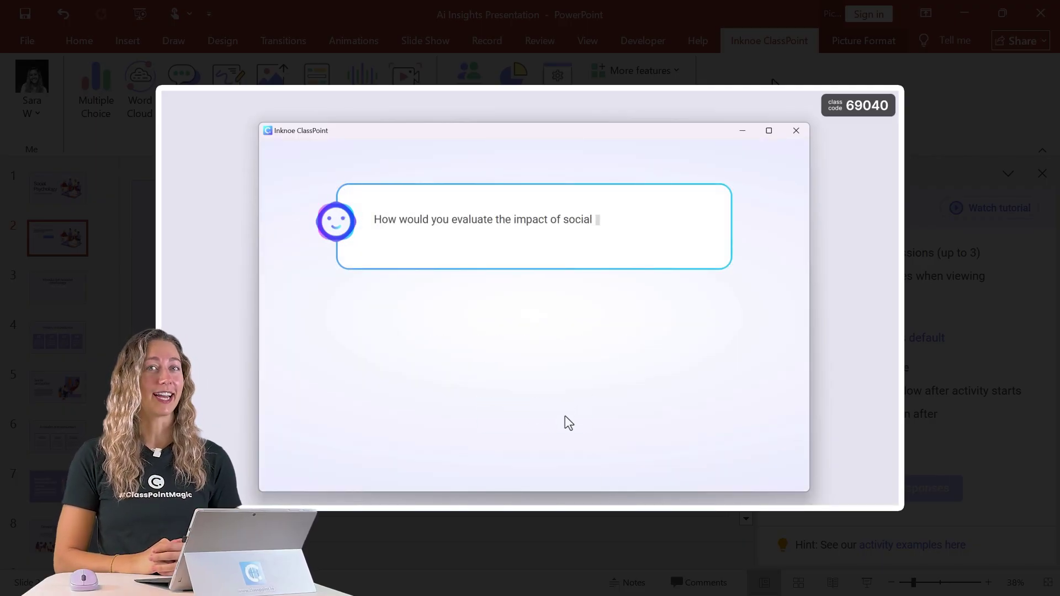
left_click(558, 341)
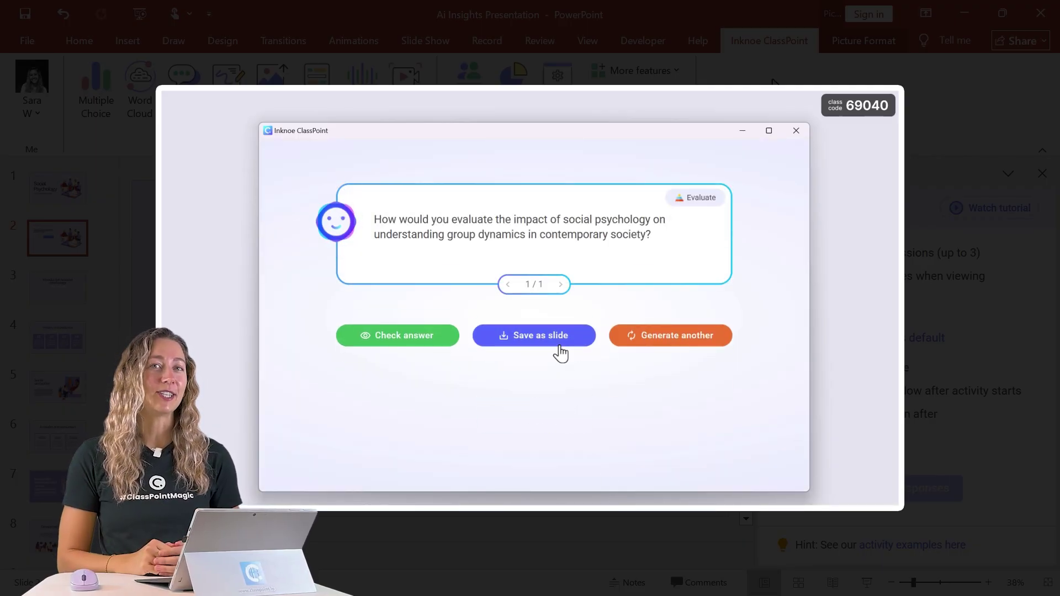
left_click(795, 132)
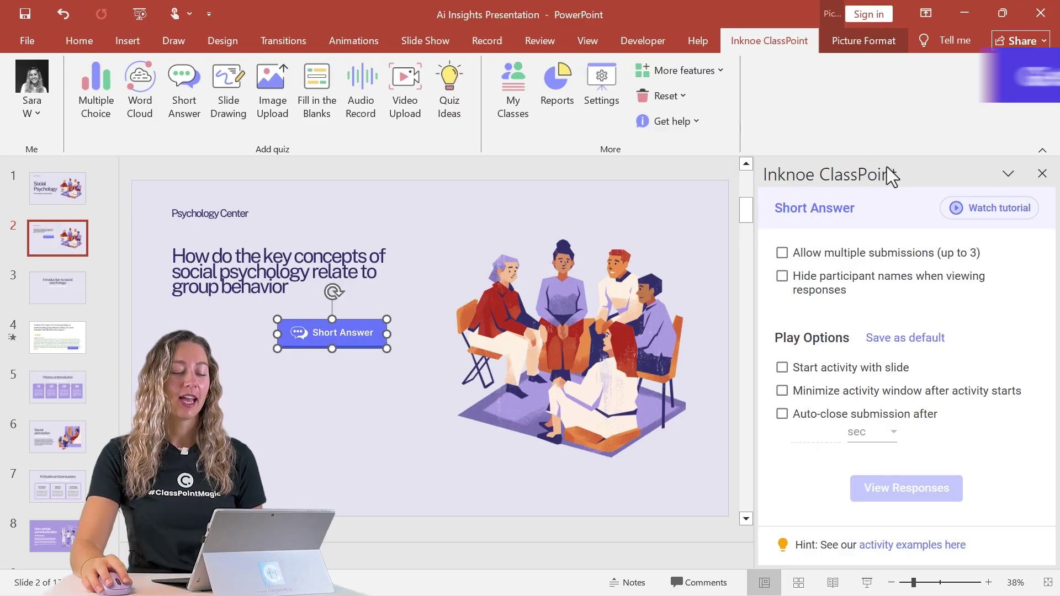
Step: Start the slideshow and display the class join code until 24 participants have joined
left_click(867, 583)
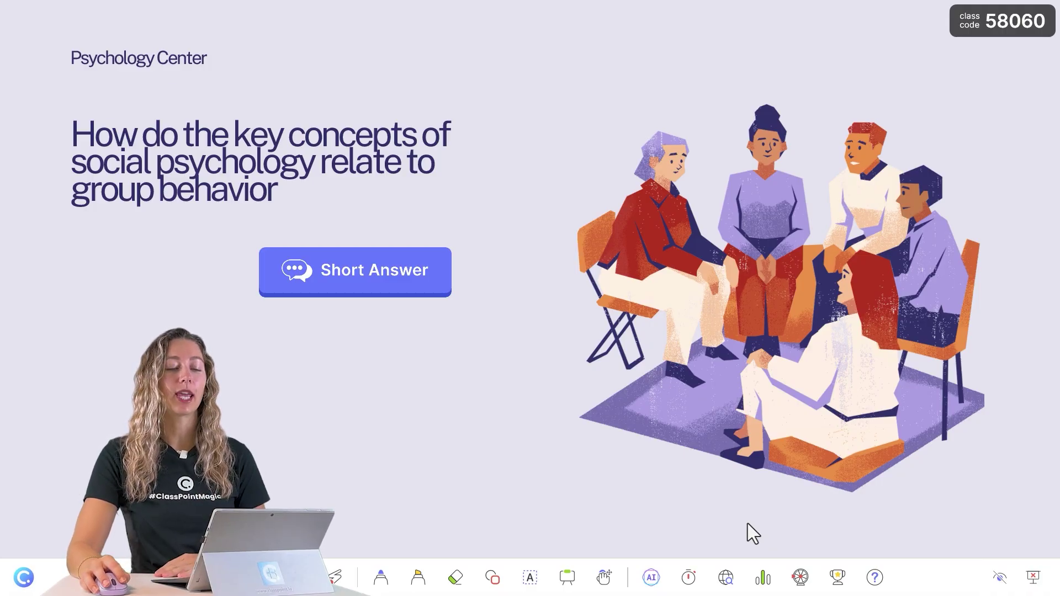
left_click(967, 37)
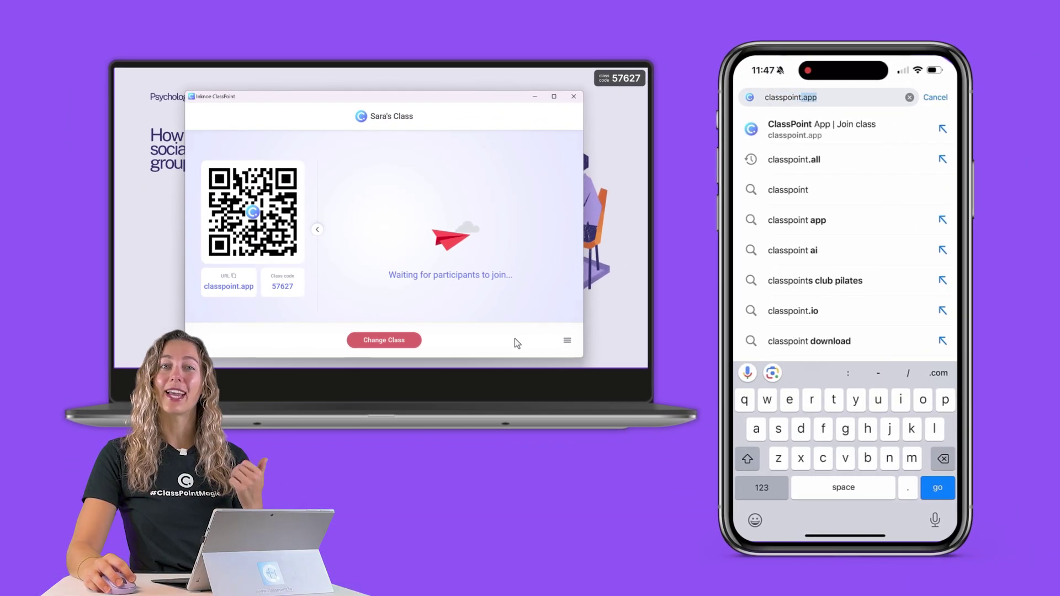
type("86204")
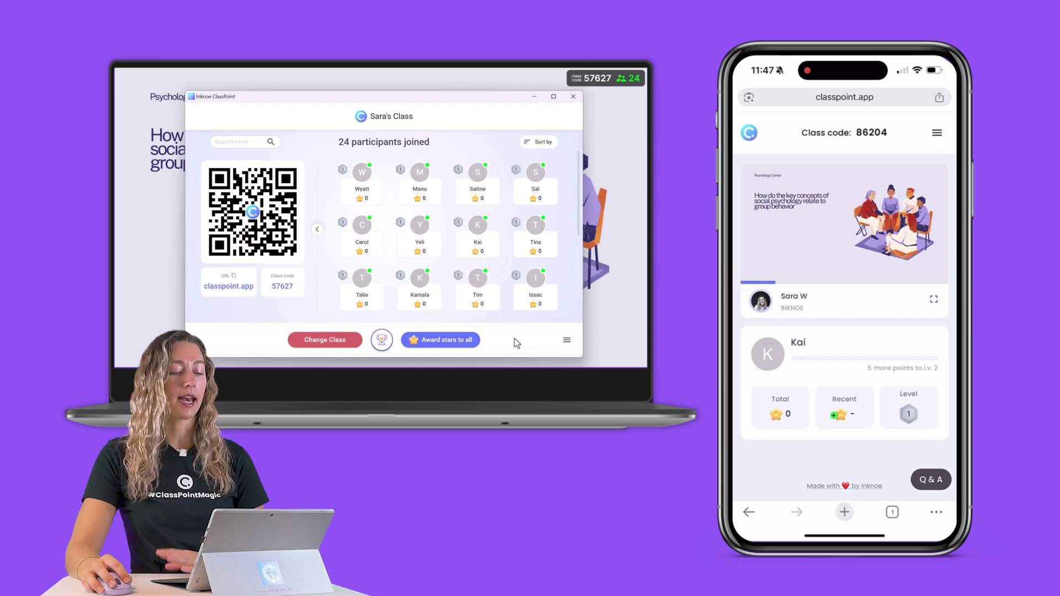
left_click(573, 96)
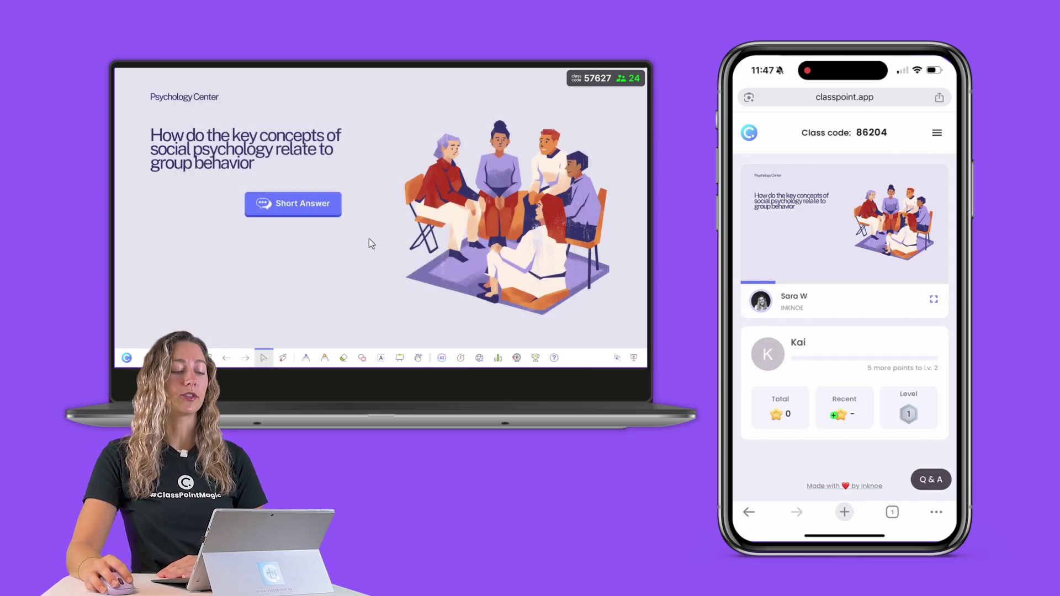
left_click(298, 215)
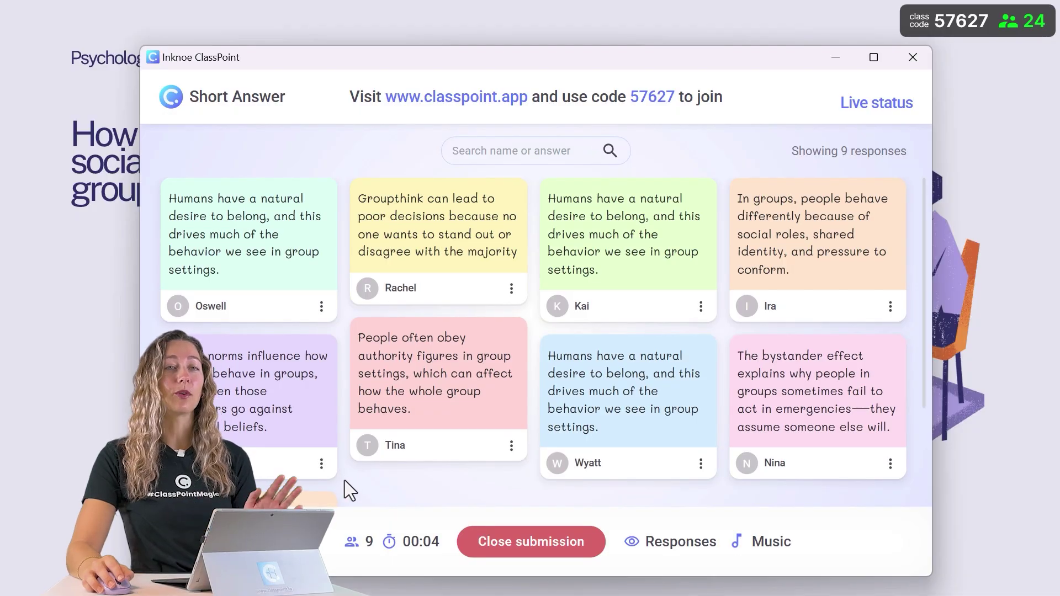
mouse_move(450, 441)
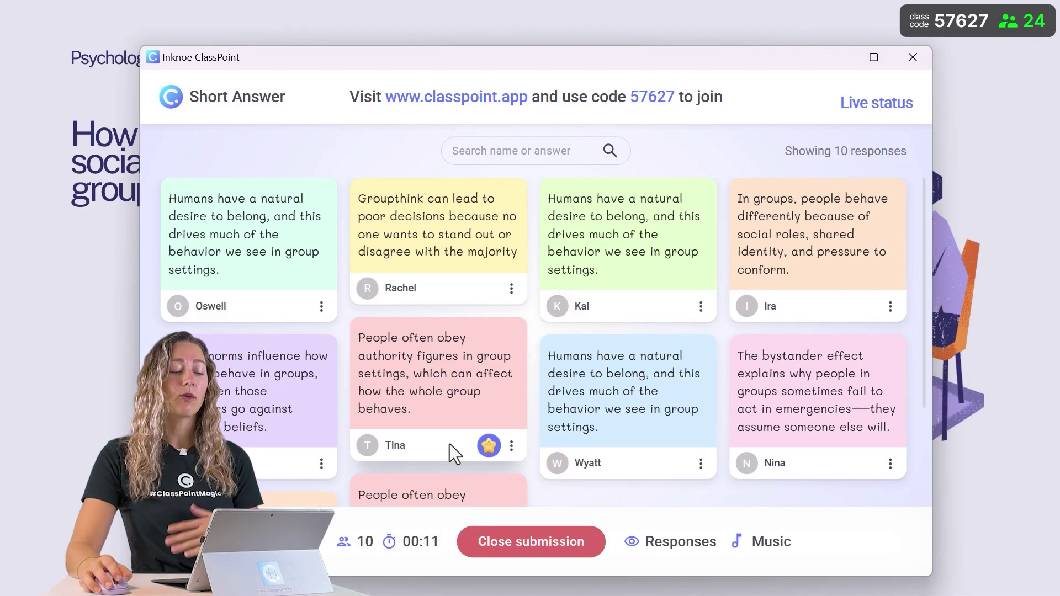
scroll(449, 444, "down", 3)
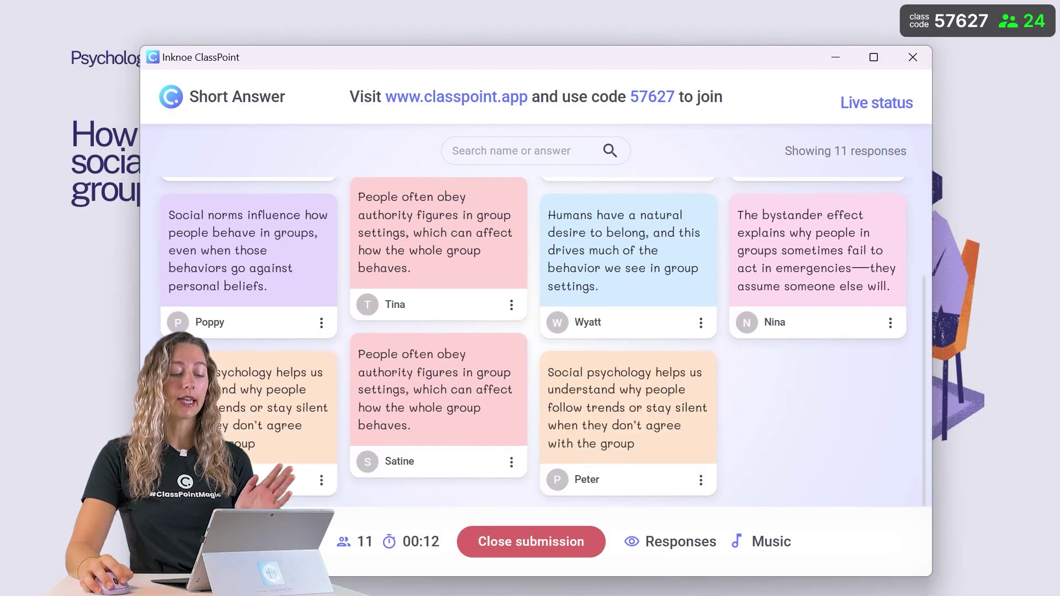
scroll(324, 457, "up", 3)
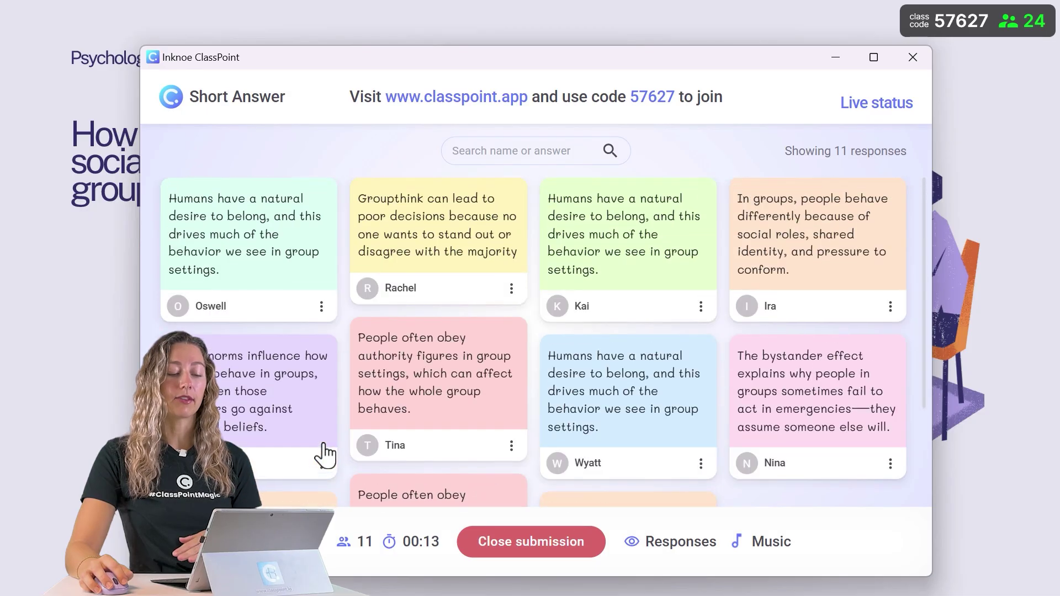
left_click(509, 552)
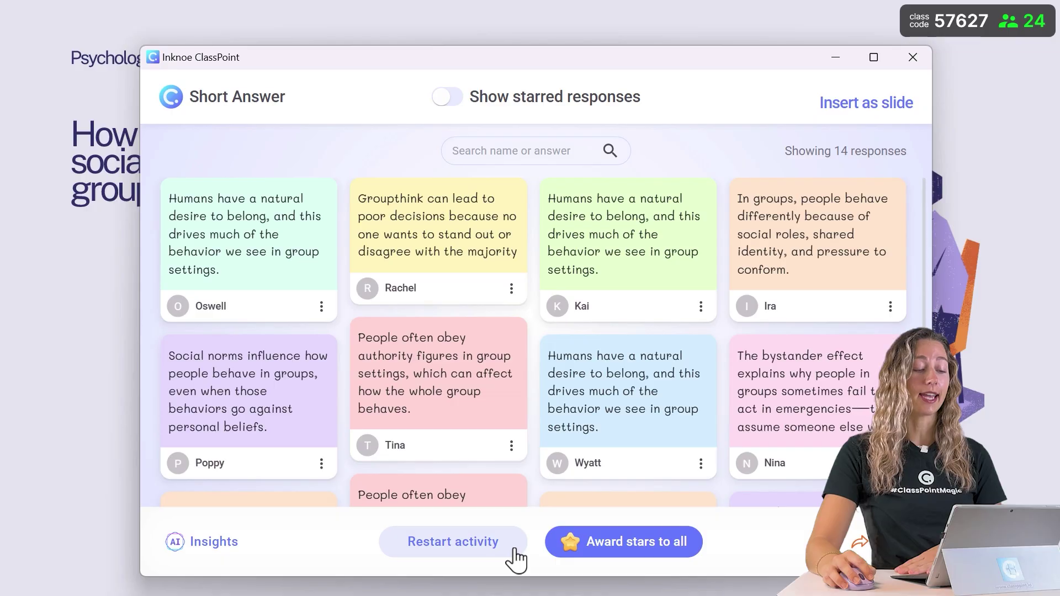
Step: Get the AI Insights summary of the 24 student responses
left_click(214, 545)
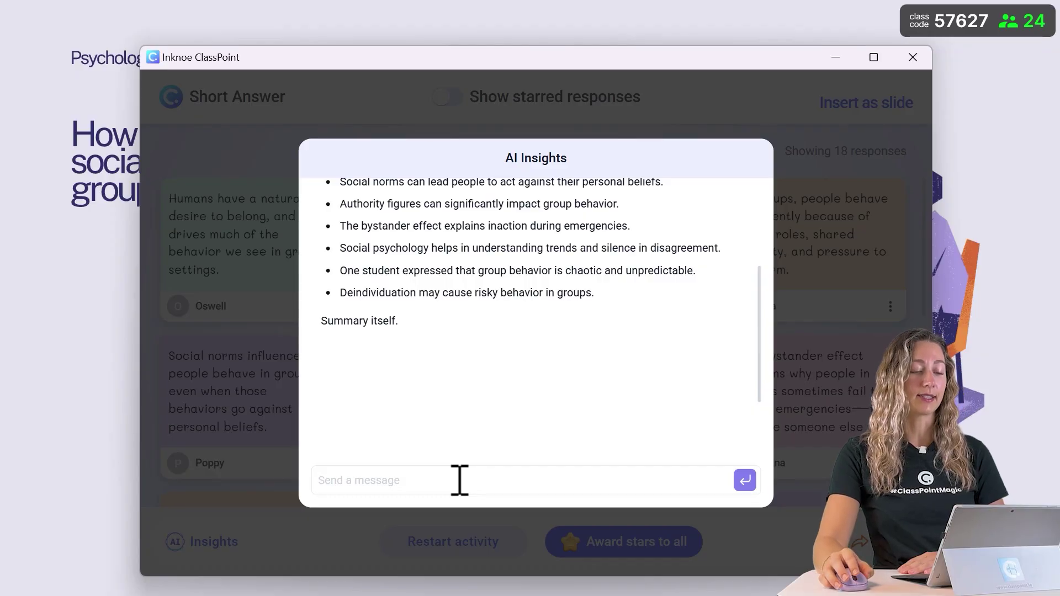
scroll(468, 367, "up", 3)
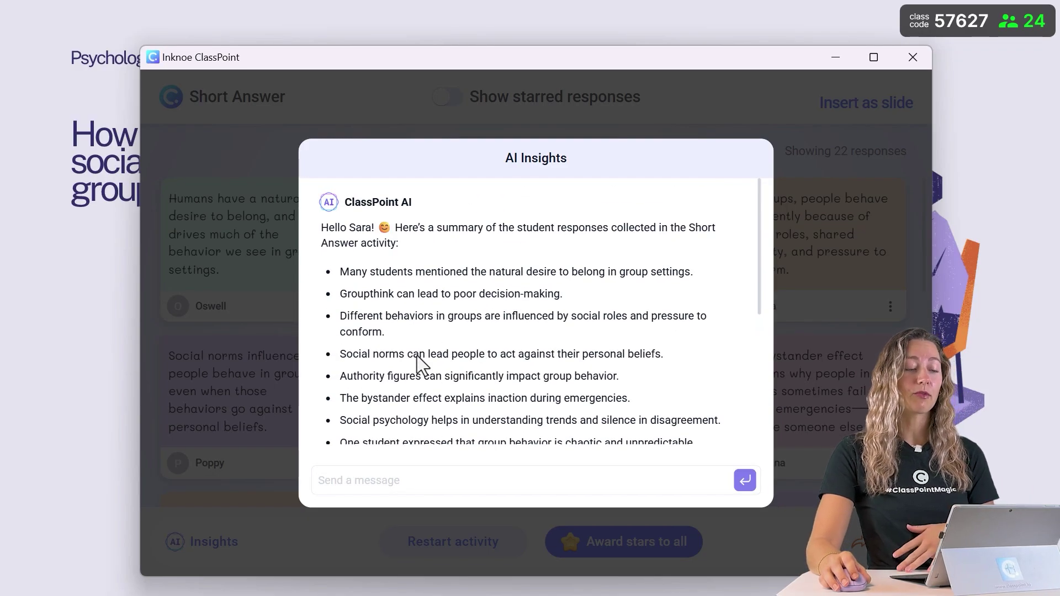
scroll(430, 364, "down", 5)
Step: Ask the AI 'what were the most popular answers?' and 'were there any misconceptions?'
left_click(431, 480)
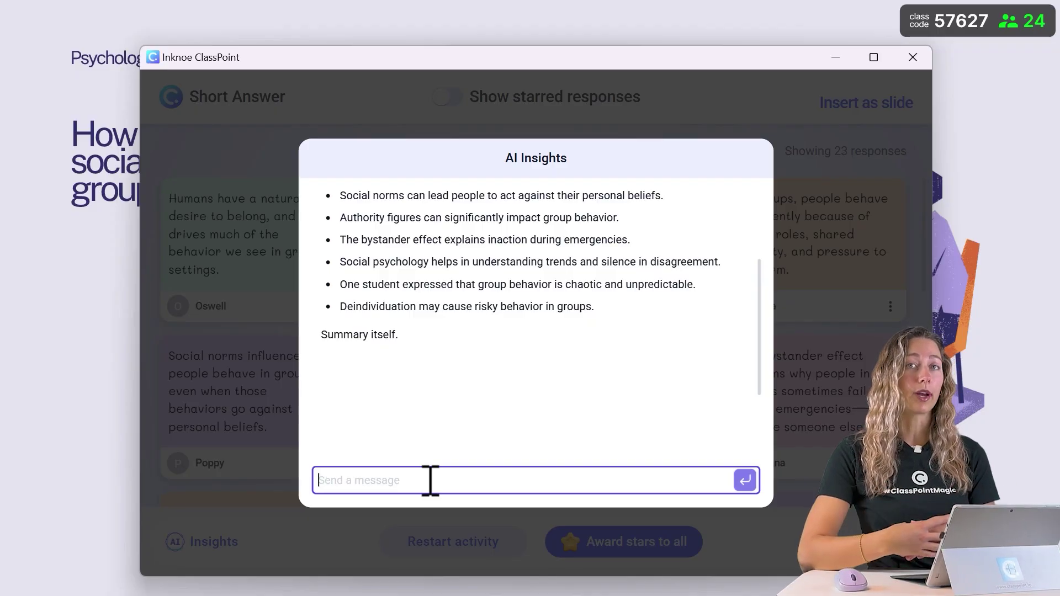
type("what were the most")
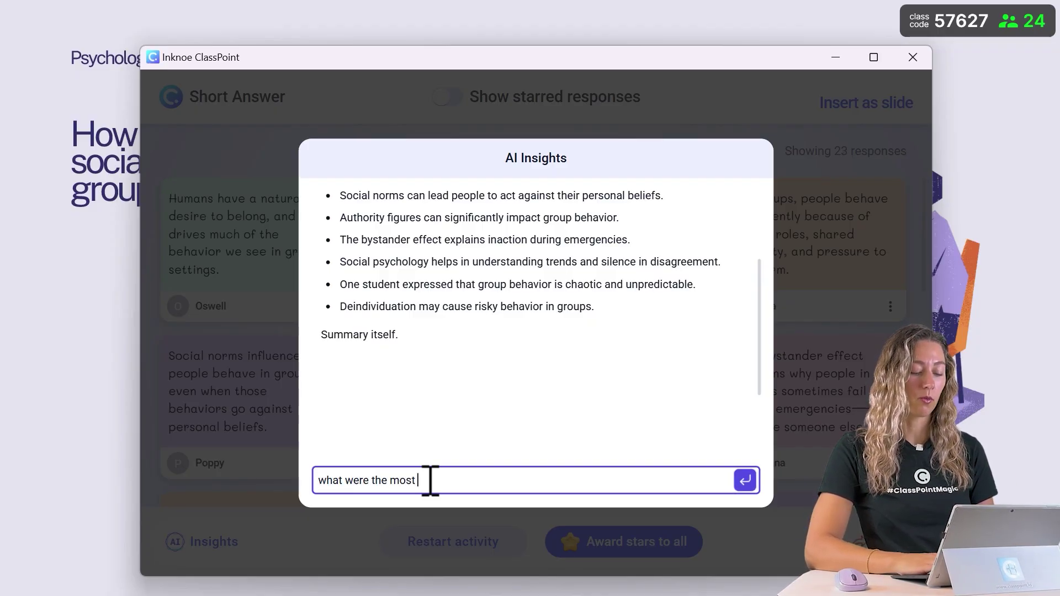
type(" popular answer")
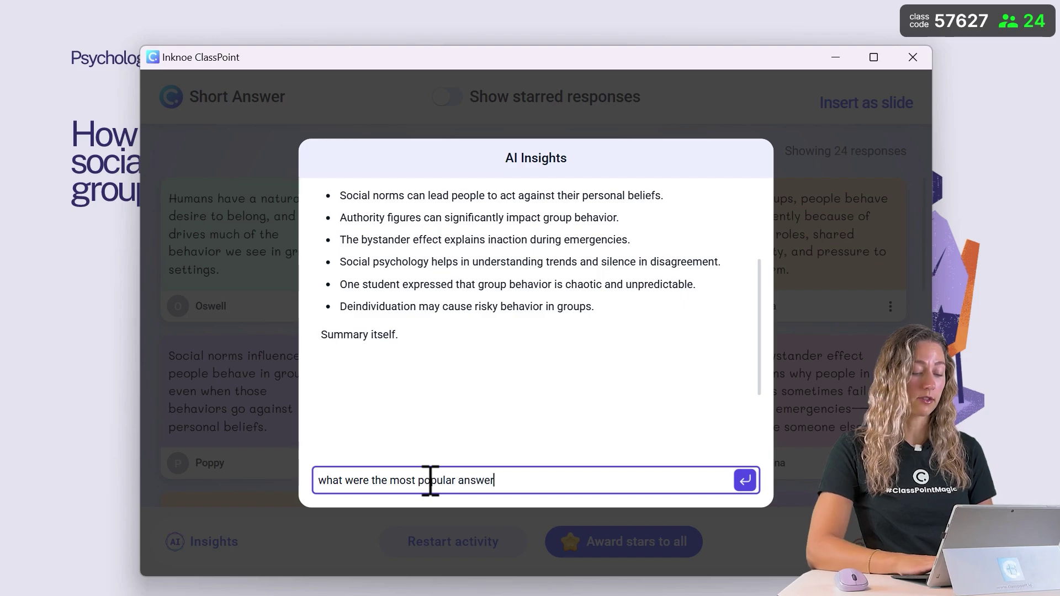
type("s?")
key("Return")
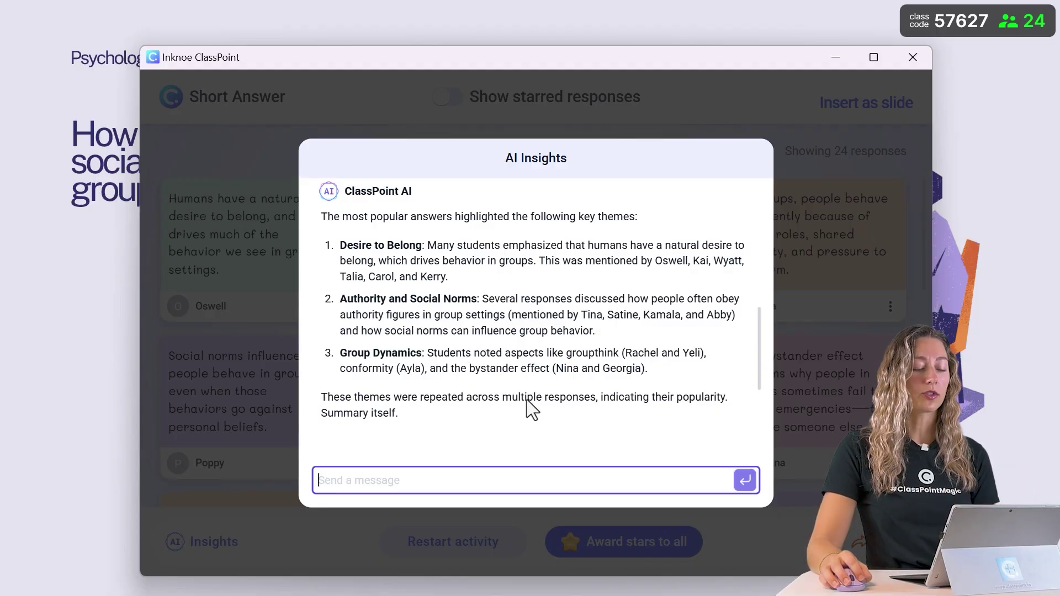
type("were there any misconceptions")
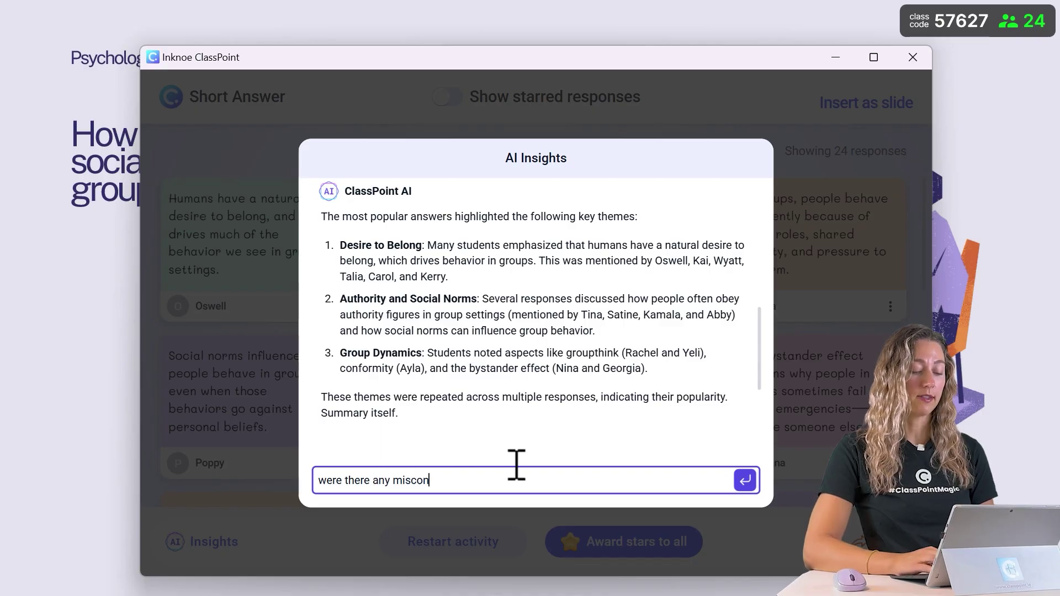
type("?")
key("Return")
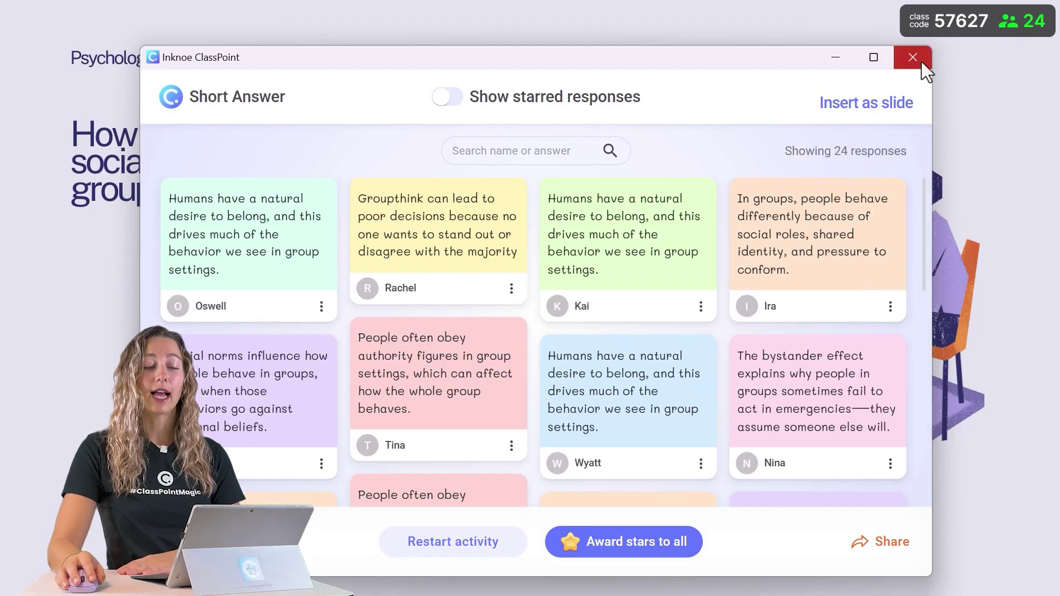
Step: Close the Short Answer responses and slideshow, then open ClassPoint Reports
left_click(913, 57)
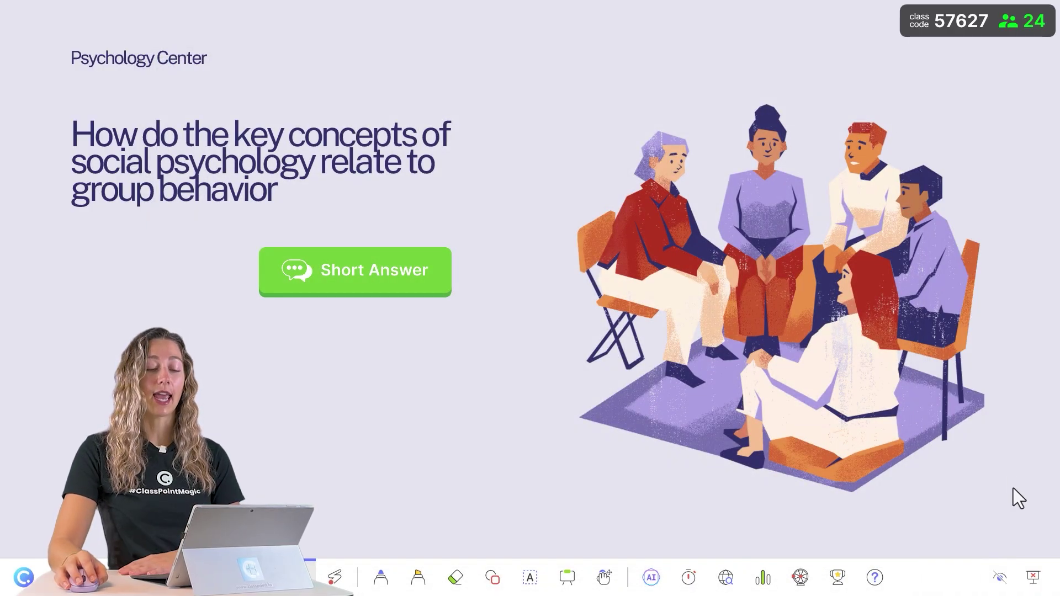
left_click(1033, 578)
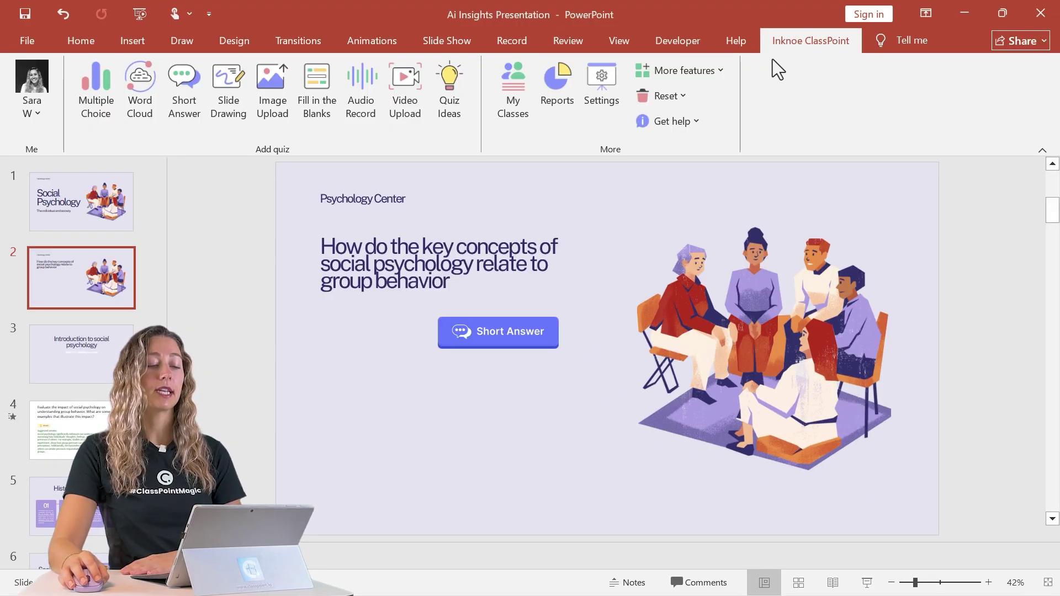
left_click(557, 119)
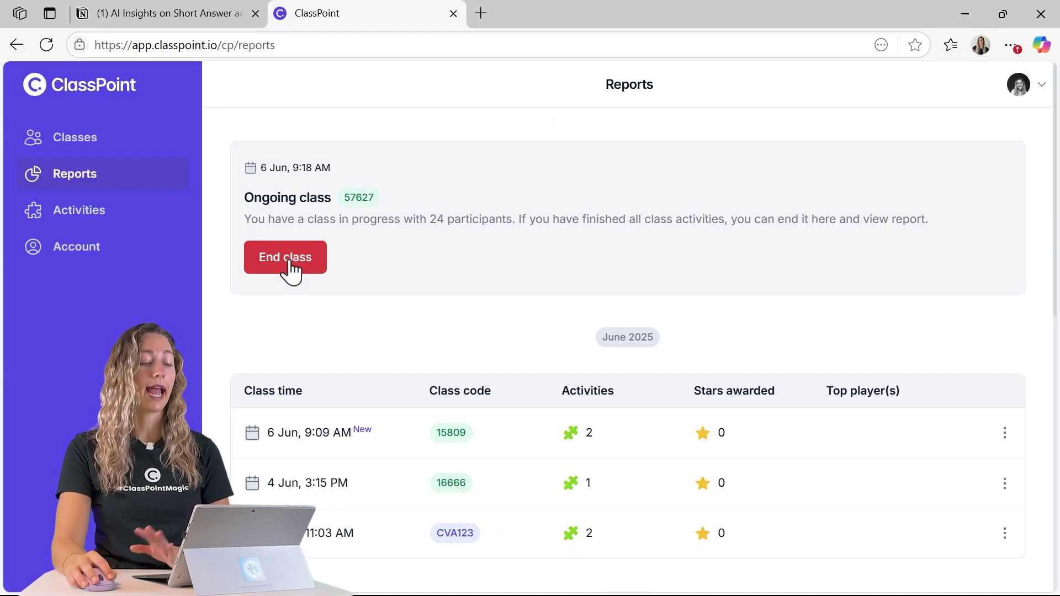
Step: End the ongoing class and open the Short Answer report from the 6 Jun, 9:18 AM session
left_click(289, 271)
left_click(456, 365)
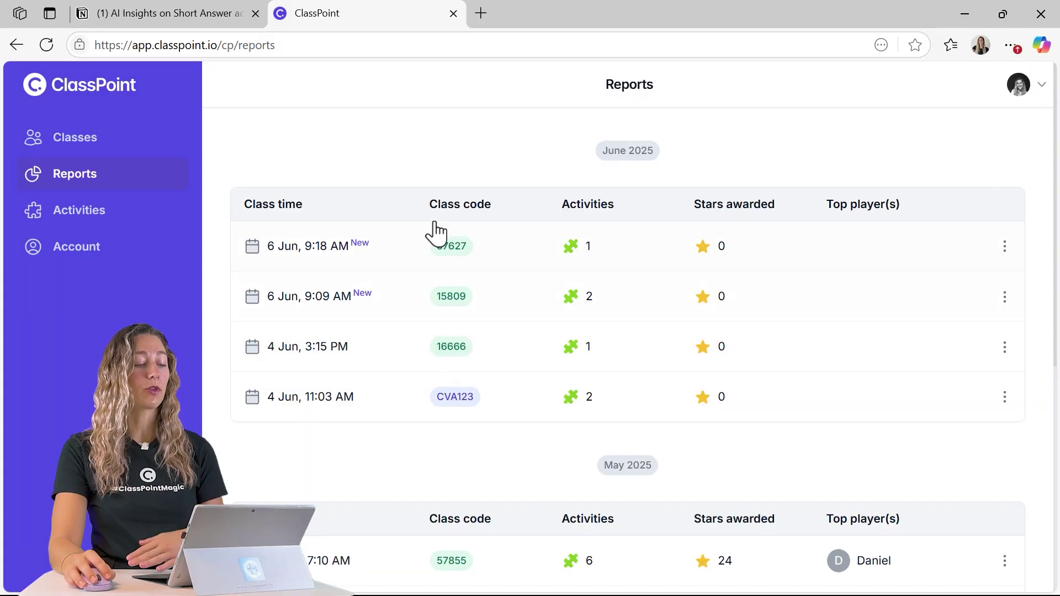
left_click(387, 283)
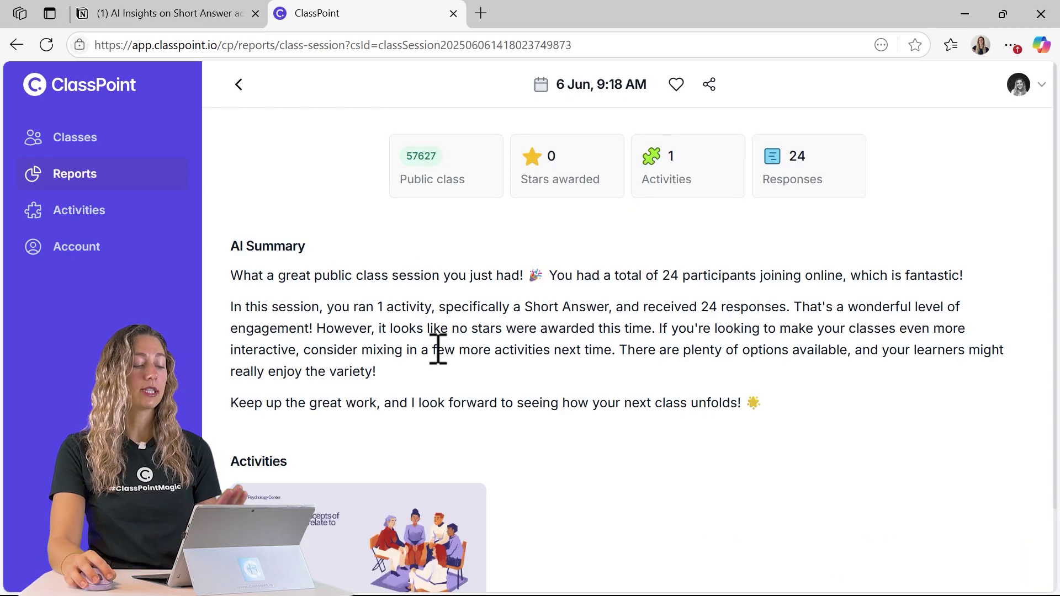
scroll(437, 347, "down", 2)
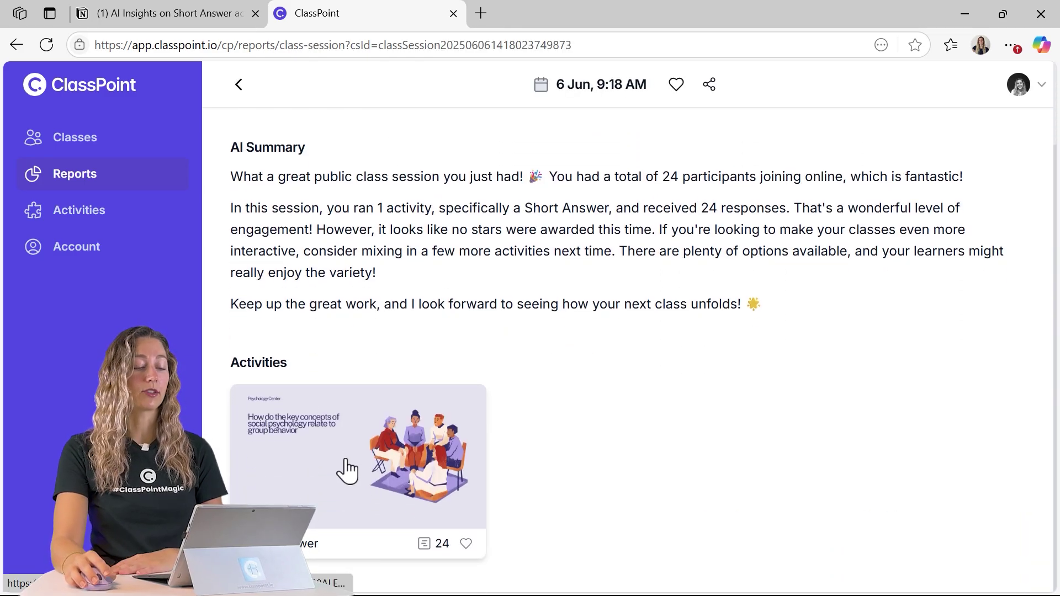
left_click(346, 470)
scroll(587, 423, "down", 4)
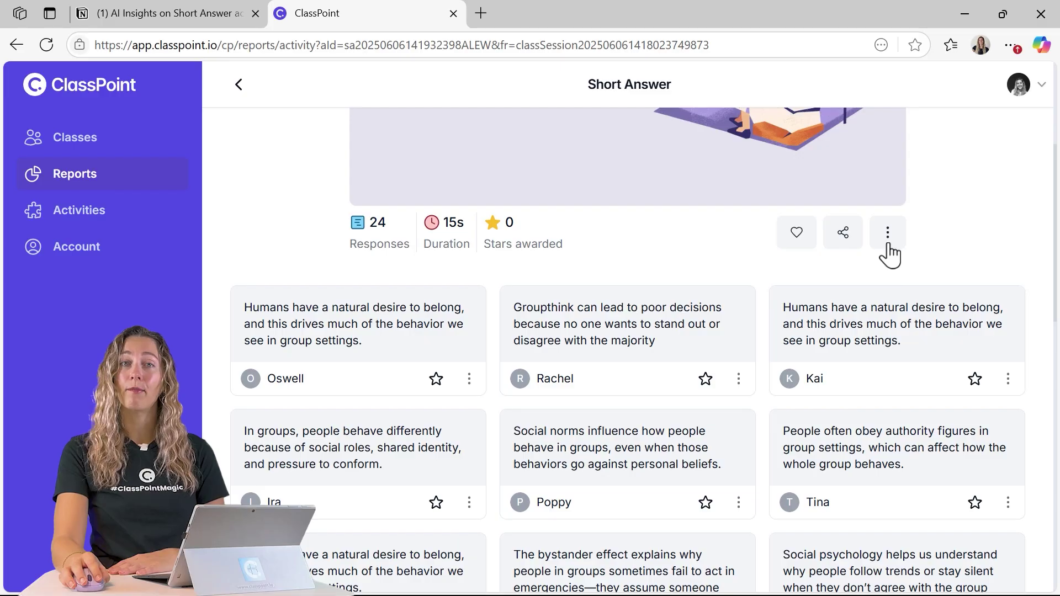
Step: Have ClassPoint AI summarise the responses, then ask it to group the answers into themes
left_click(887, 243)
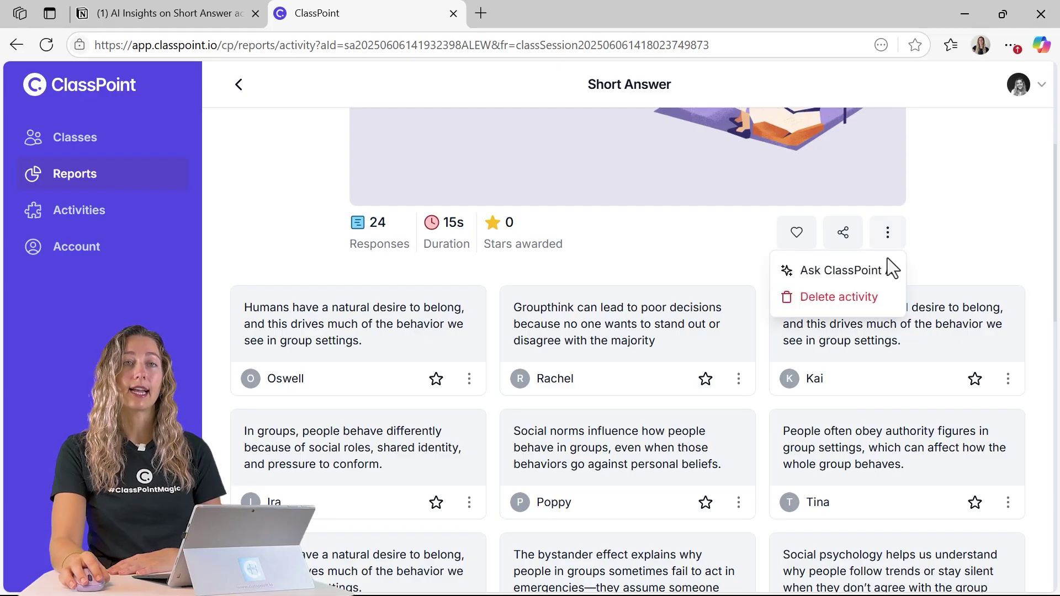
left_click(848, 270)
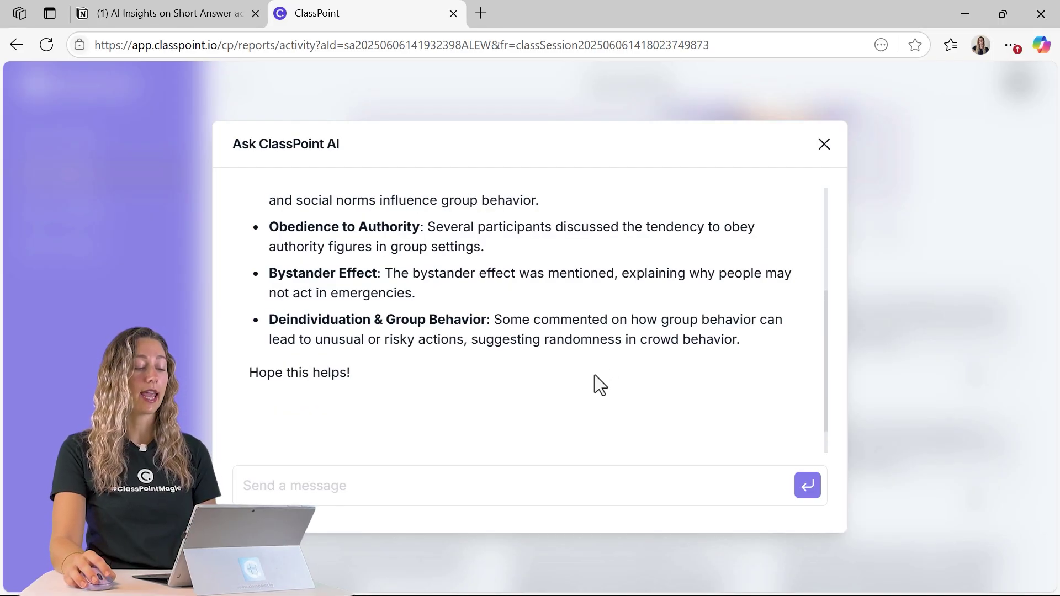
left_click(535, 481)
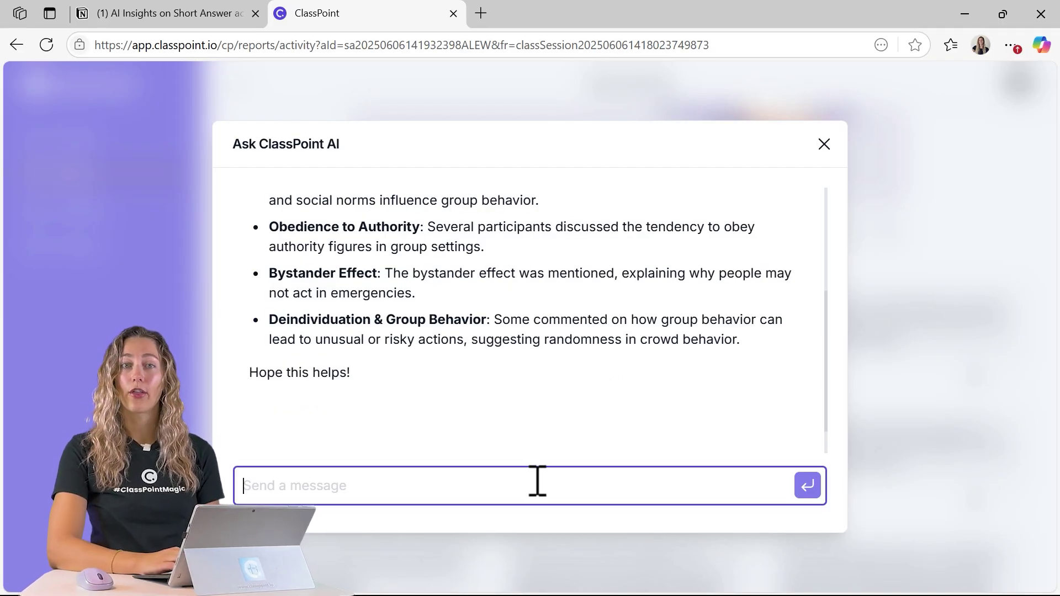
type("w")
key("BackSpace")
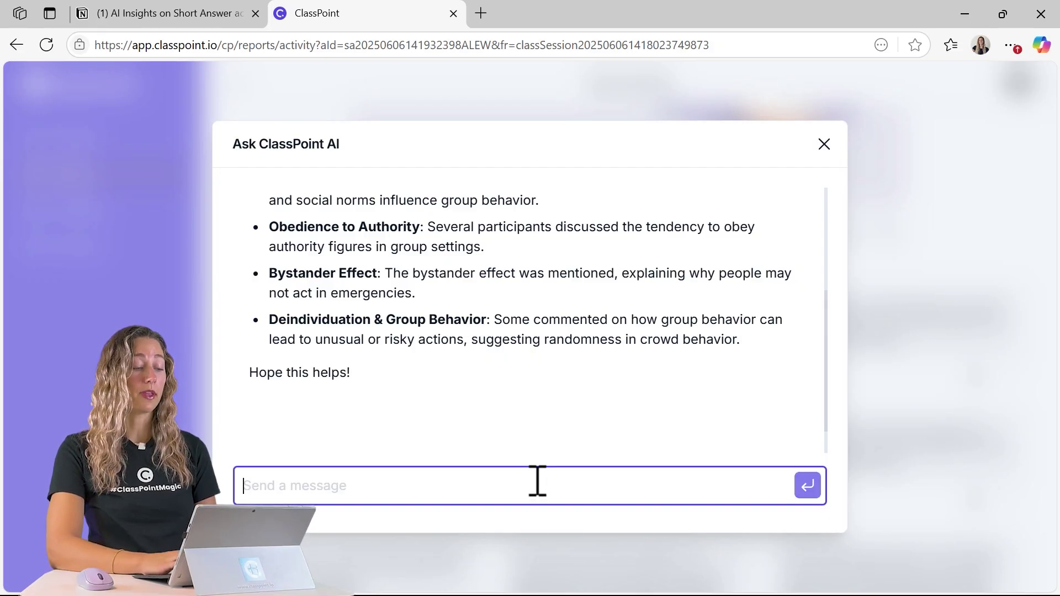
type("can you grouo the answers")
key("Return")
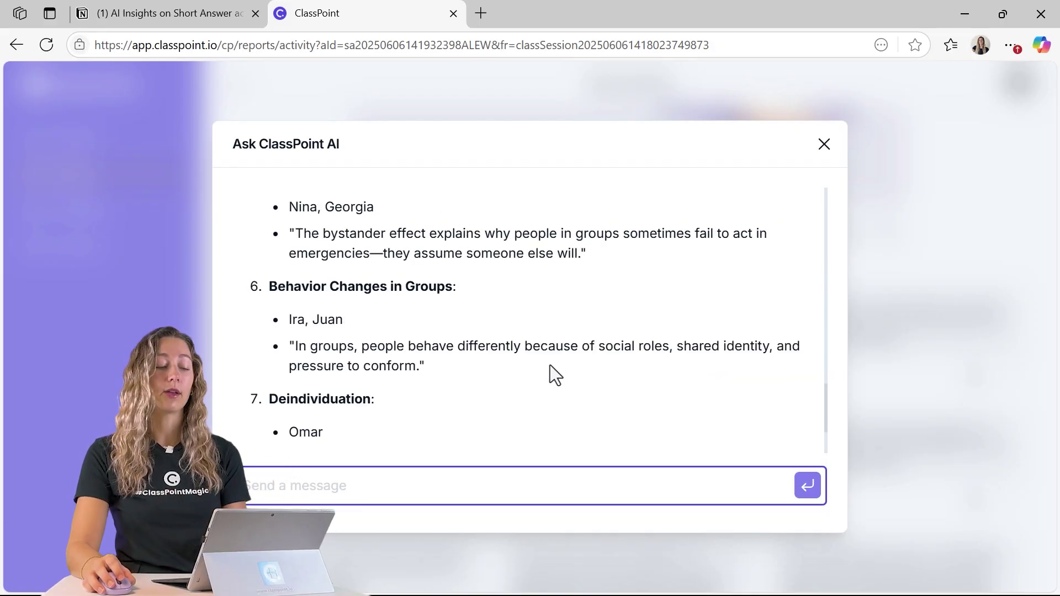
scroll(552, 359, "up", 3)
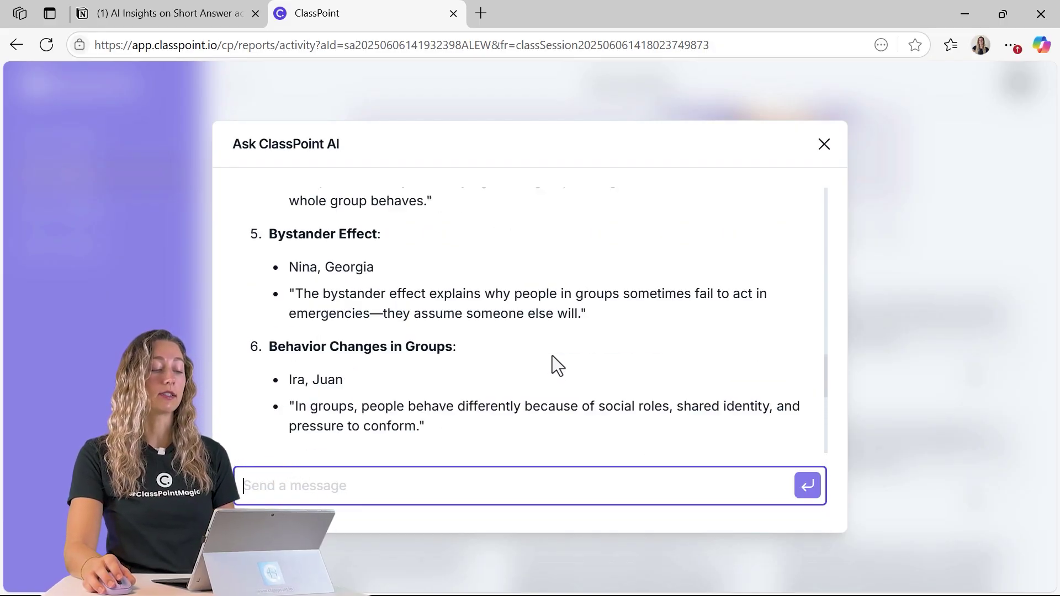